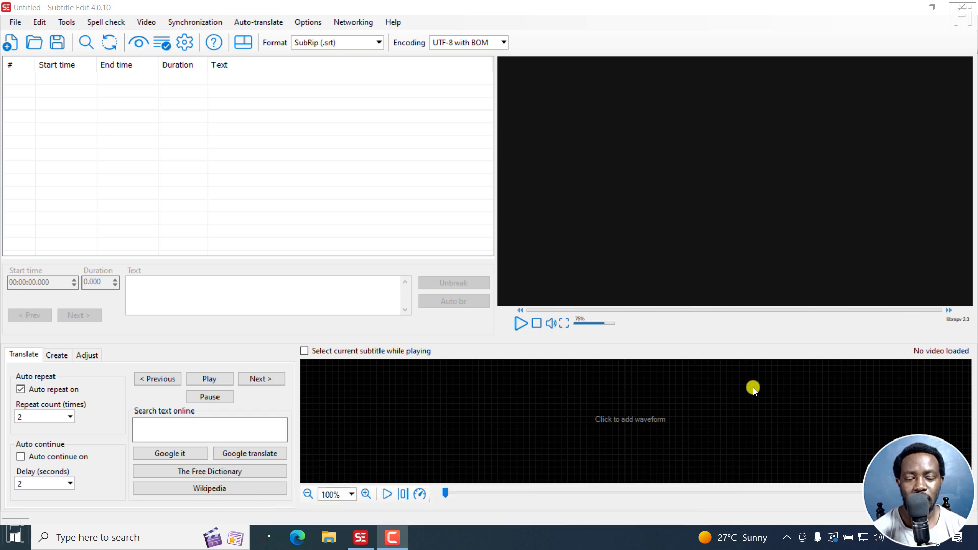
- Load Clip 3.mp4 as the video so its frame and audio waveform appear
click(146, 22)
click(167, 36)
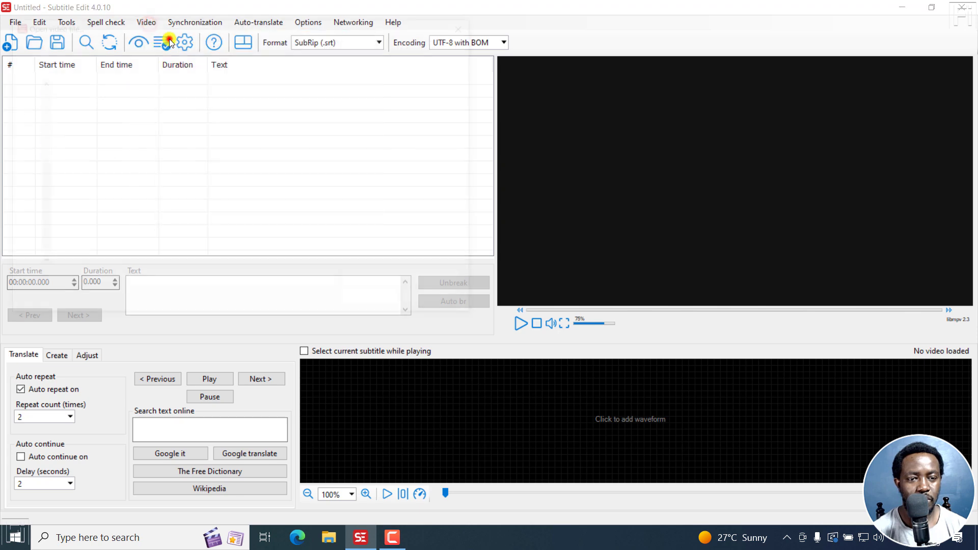
click(185, 120)
click(383, 304)
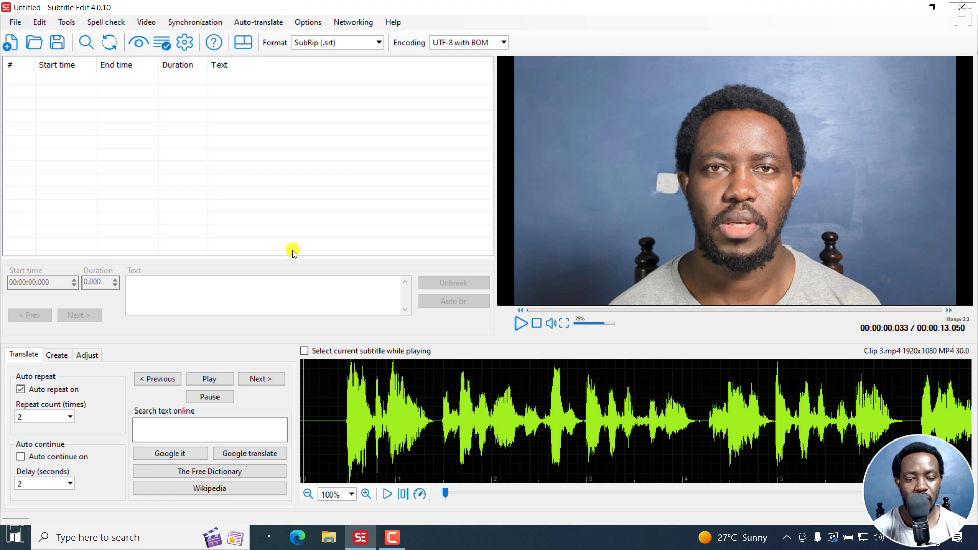
- Set up Guess time codes from the waveform to start from the beginning and delete all lines
right_click(384, 410)
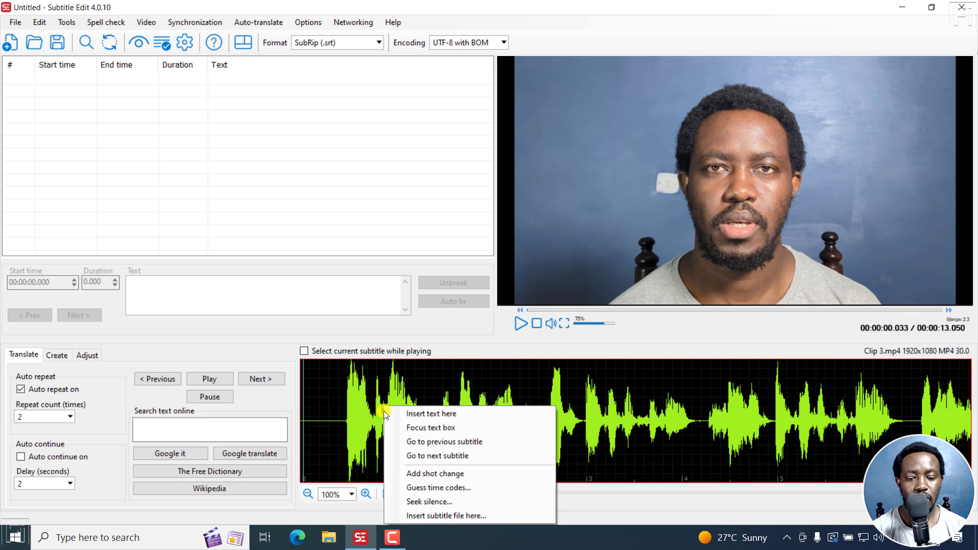
click(440, 491)
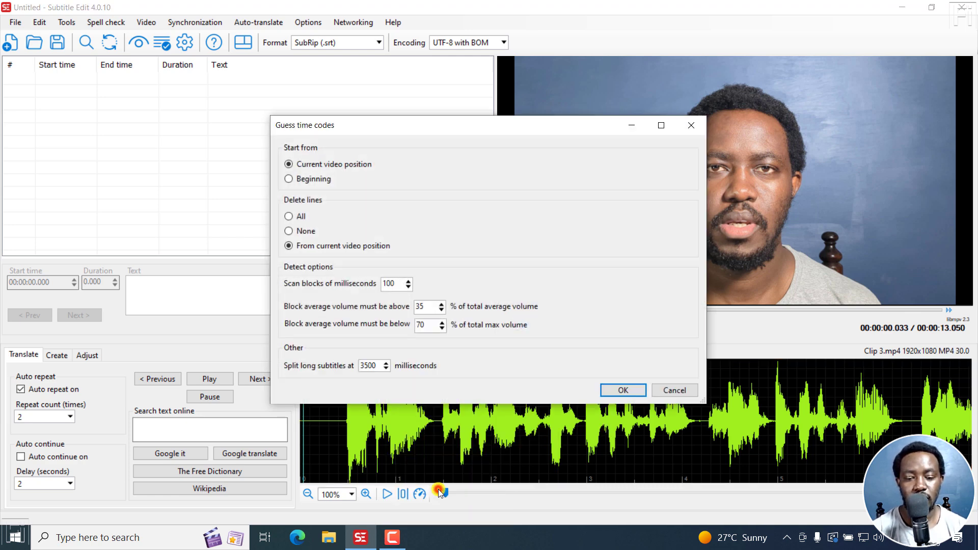
drag(544, 125, 550, 100)
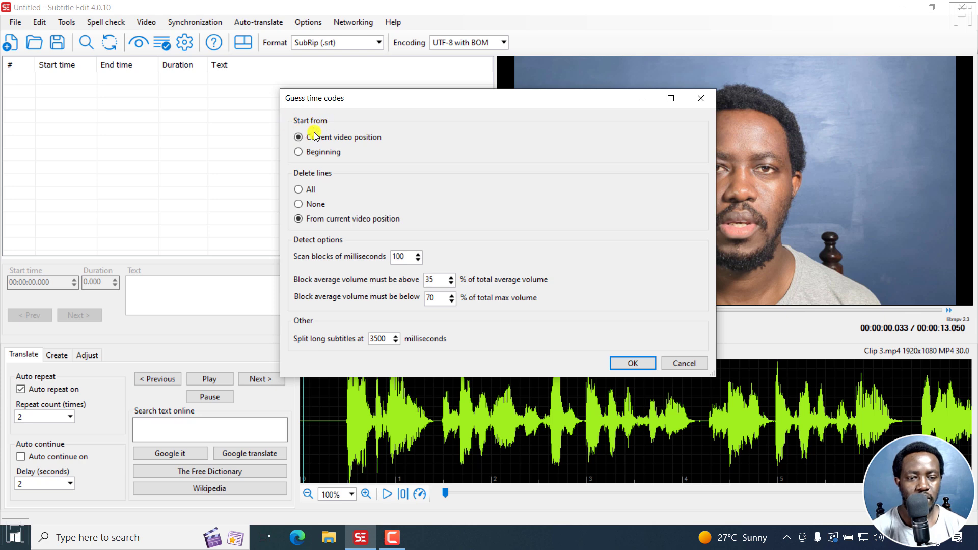
click(309, 153)
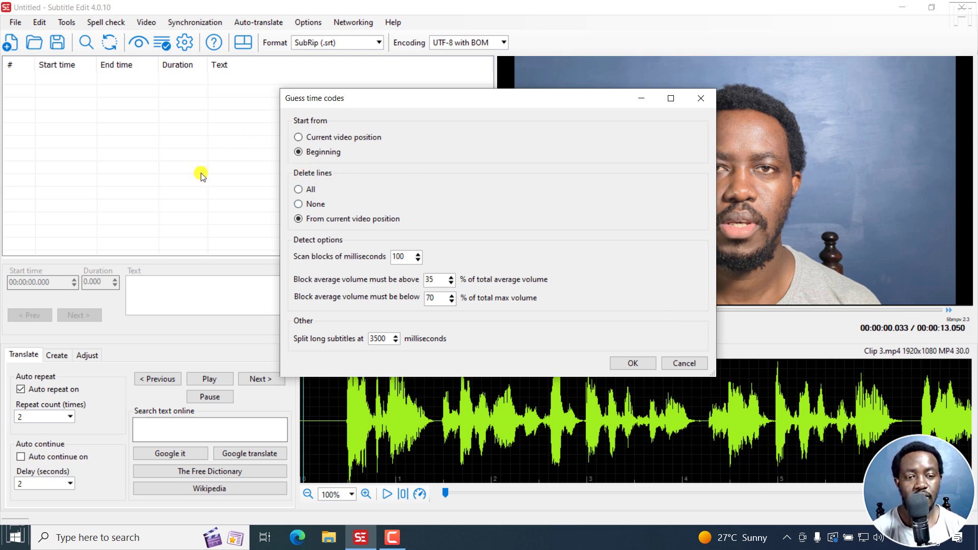
click(300, 190)
key(Tab)
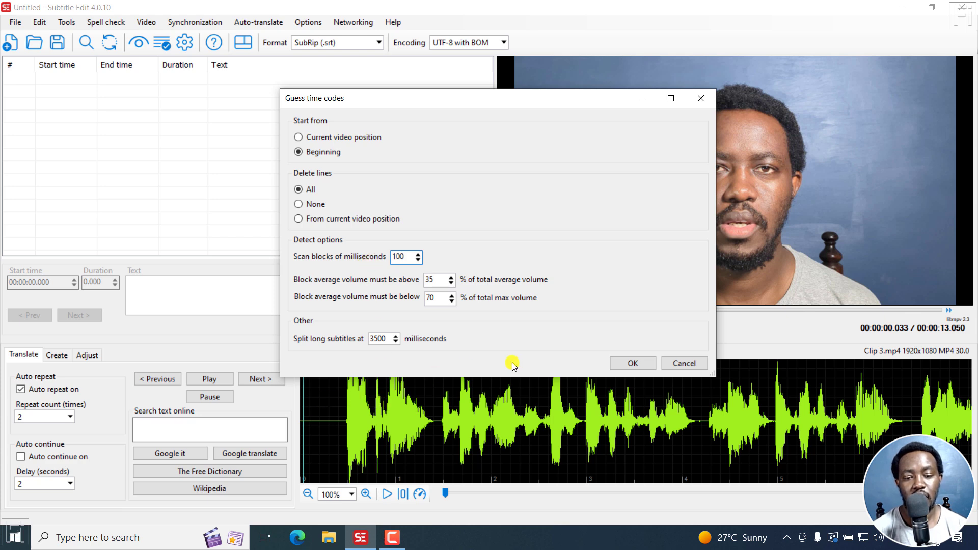
click(438, 282)
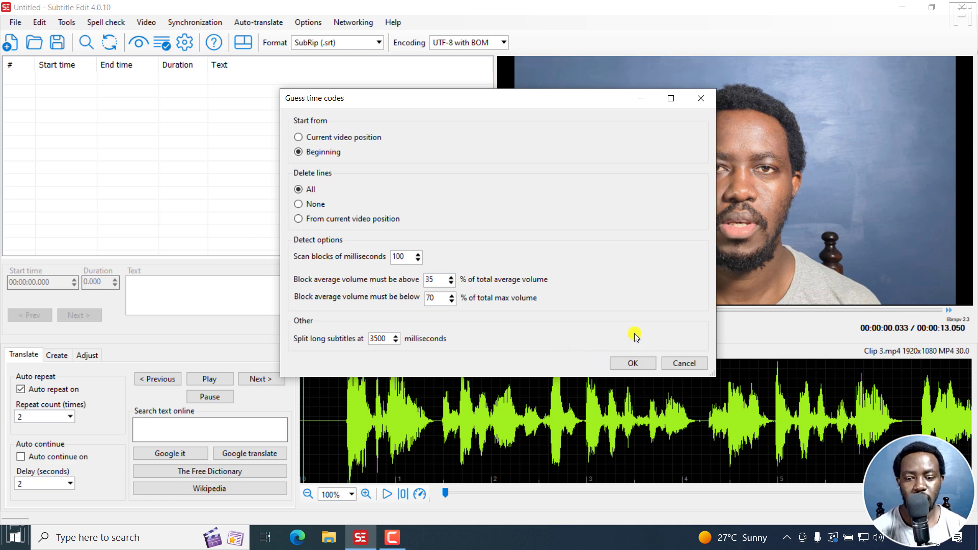
click(644, 363)
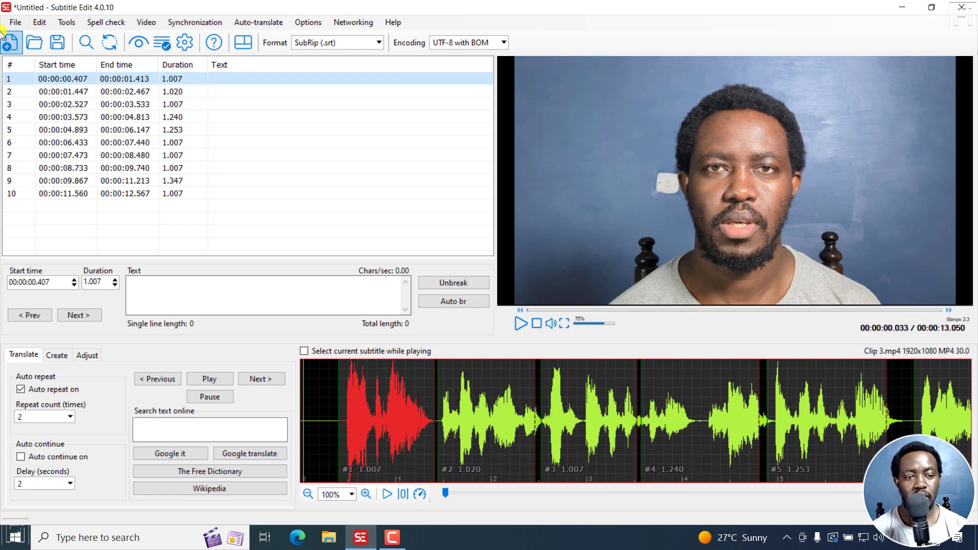
click(15, 22)
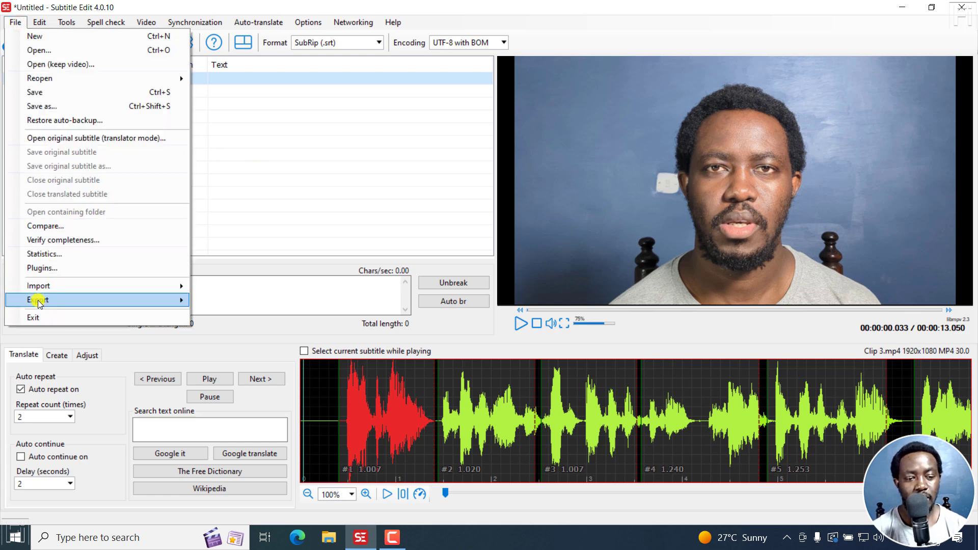
mouse_move(40, 302)
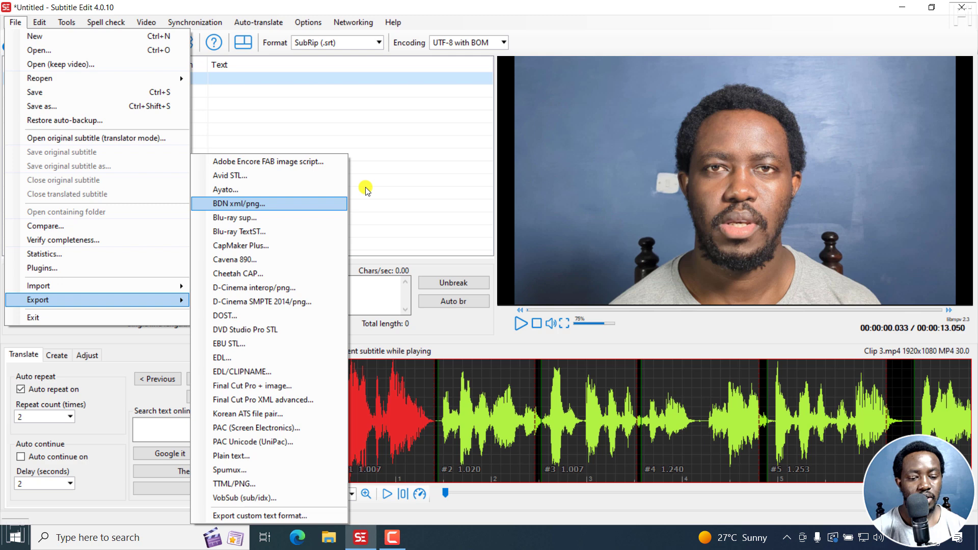
click(493, 9)
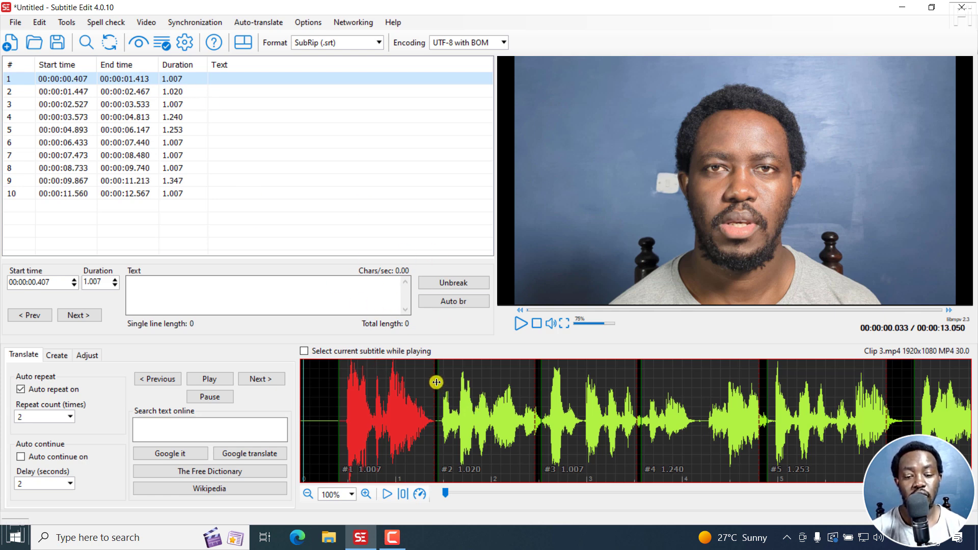
- Extend subtitle 1's end to 00:00:01.422 and merge subtitle 2 into it
drag(435, 385, 437, 385)
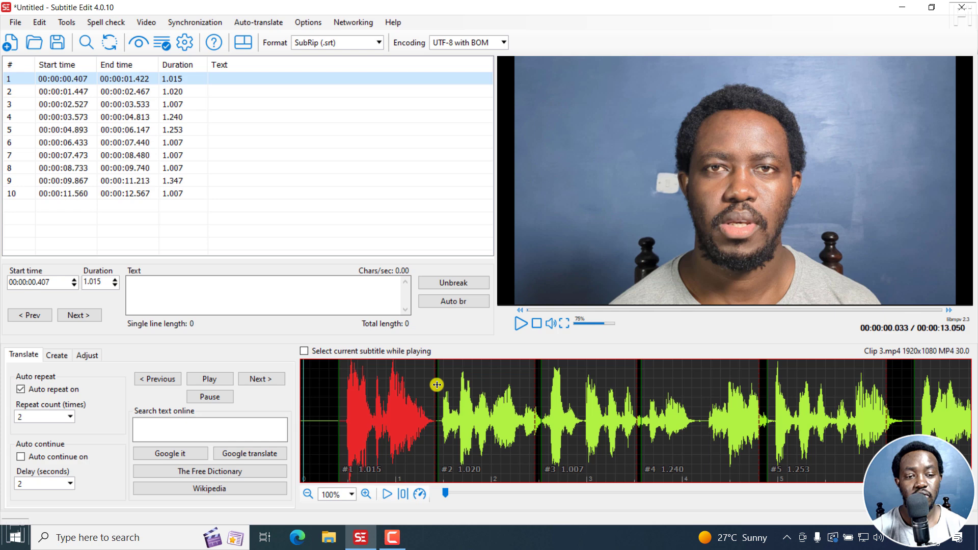
right_click(470, 379)
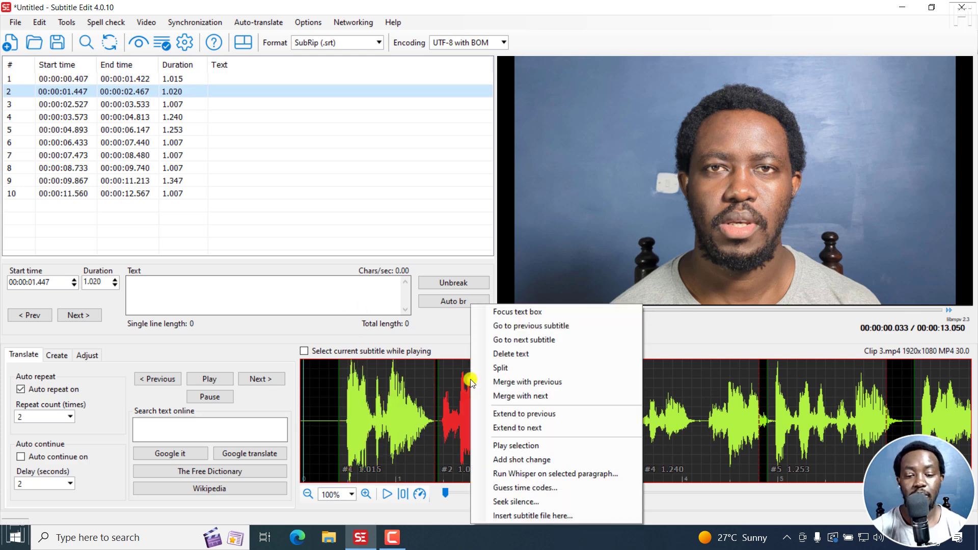
click(513, 383)
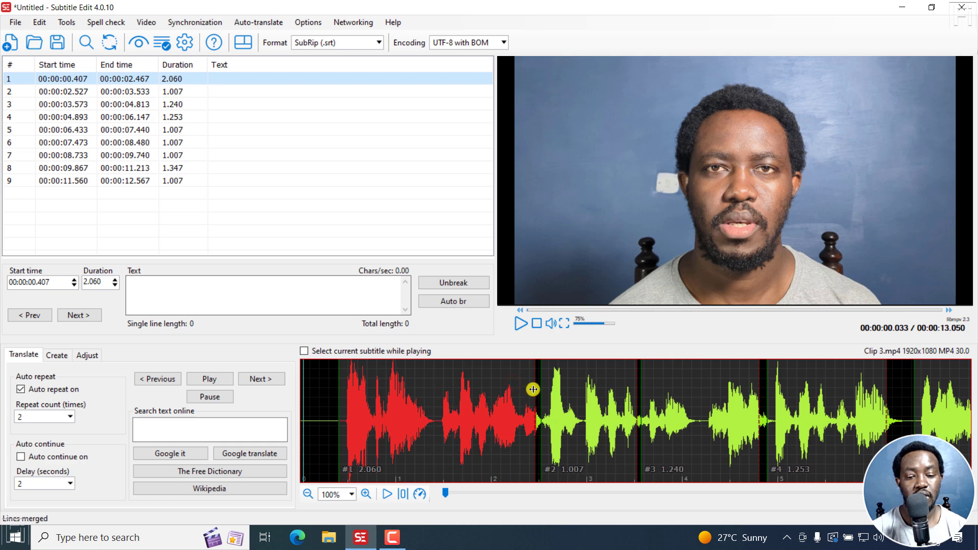
- Nudge the merged subtitle's end later, then undo with Ctrl+Z to restore ten lines
drag(533, 384, 537, 384)
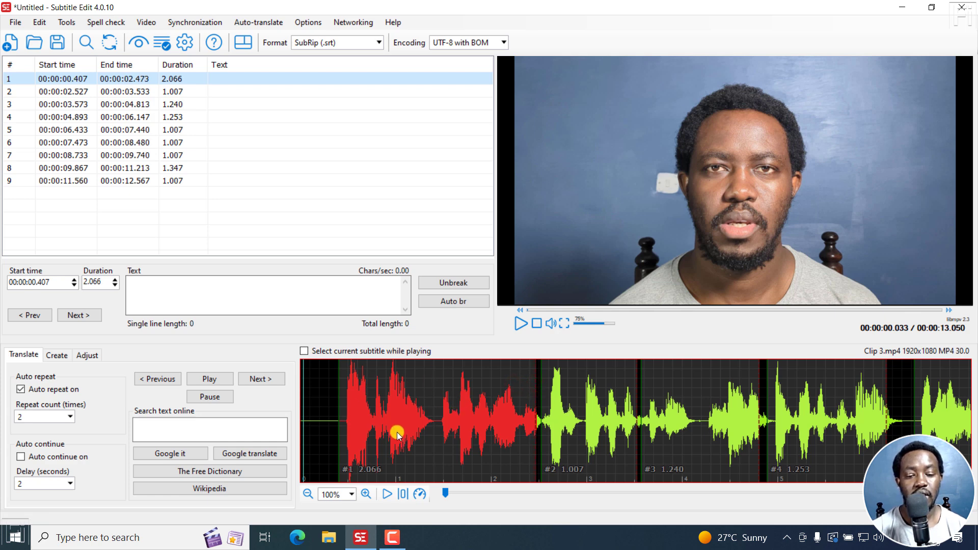
click(344, 398)
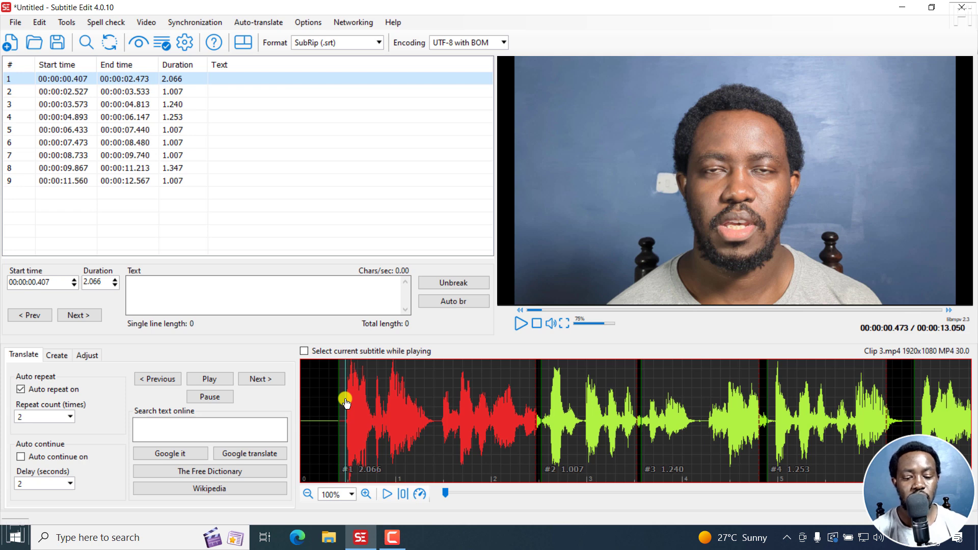
key(ctrl+z)
key(ctrl+z)
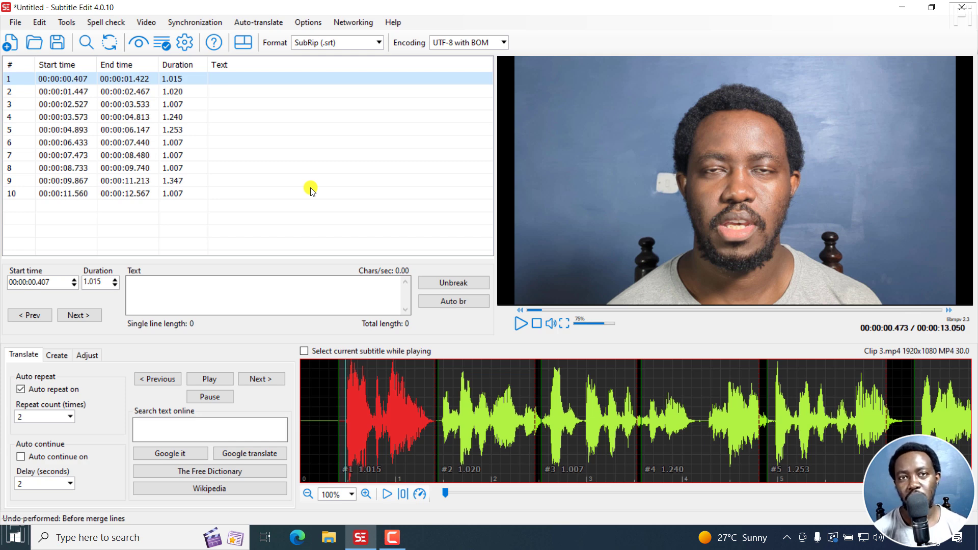
- Select all ten subtitle lines and open Audio to text (Whisper) for them
click(228, 78)
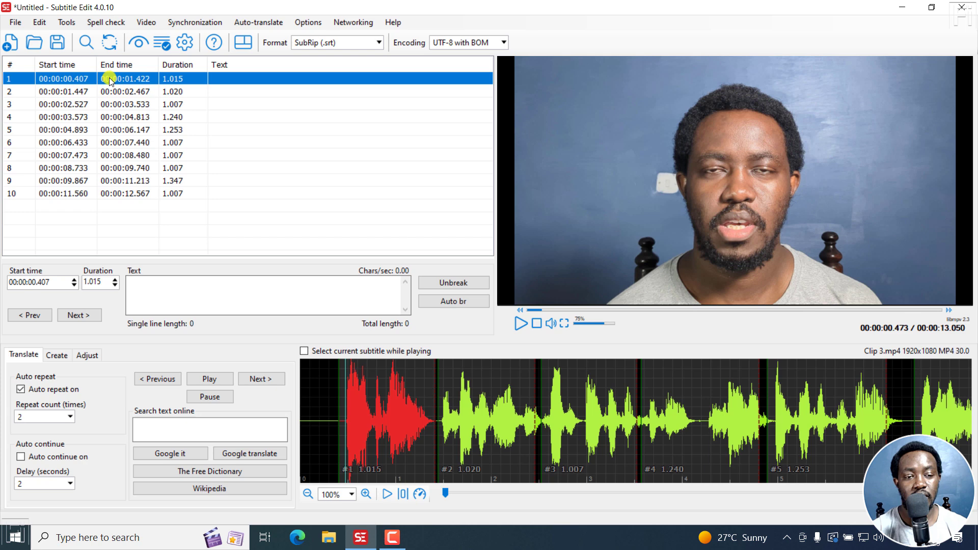
key(ctrl+a)
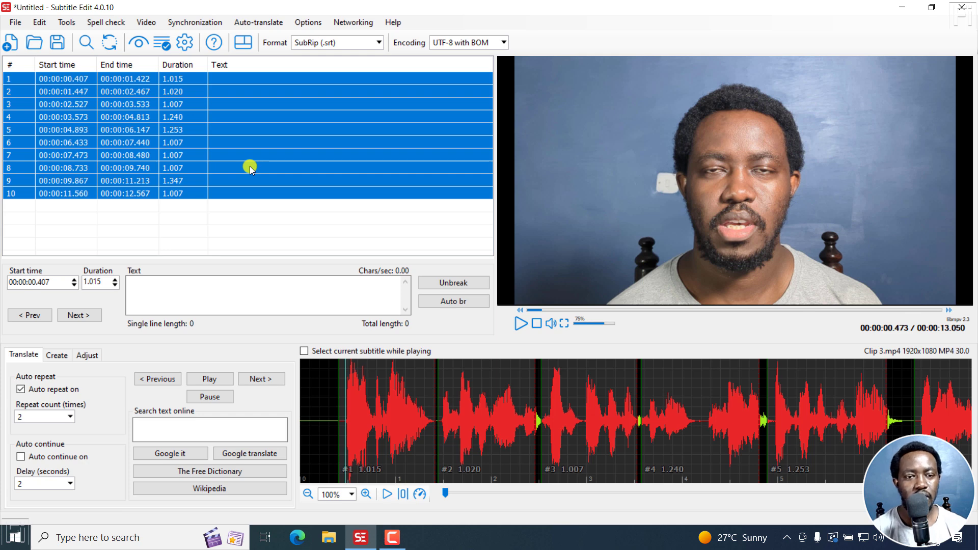
right_click(224, 166)
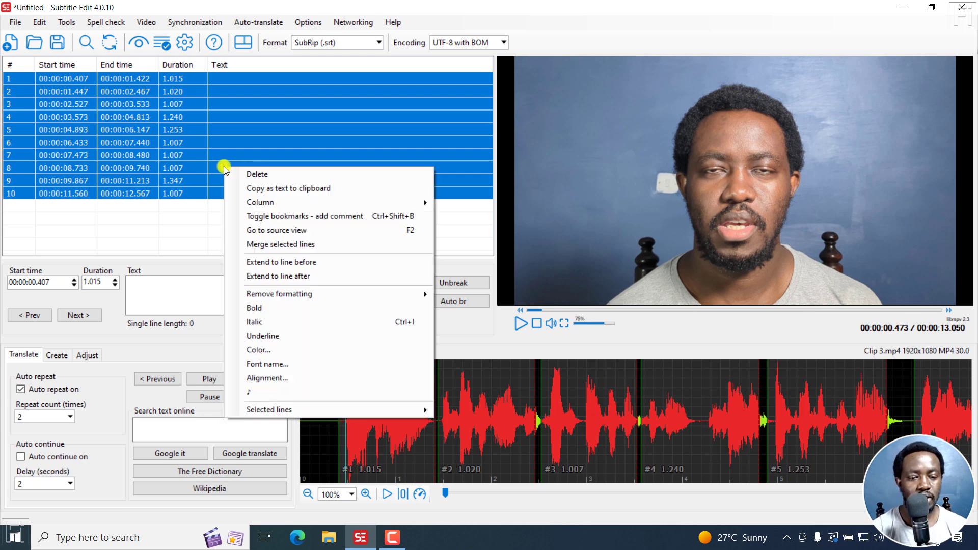
mouse_move(303, 408)
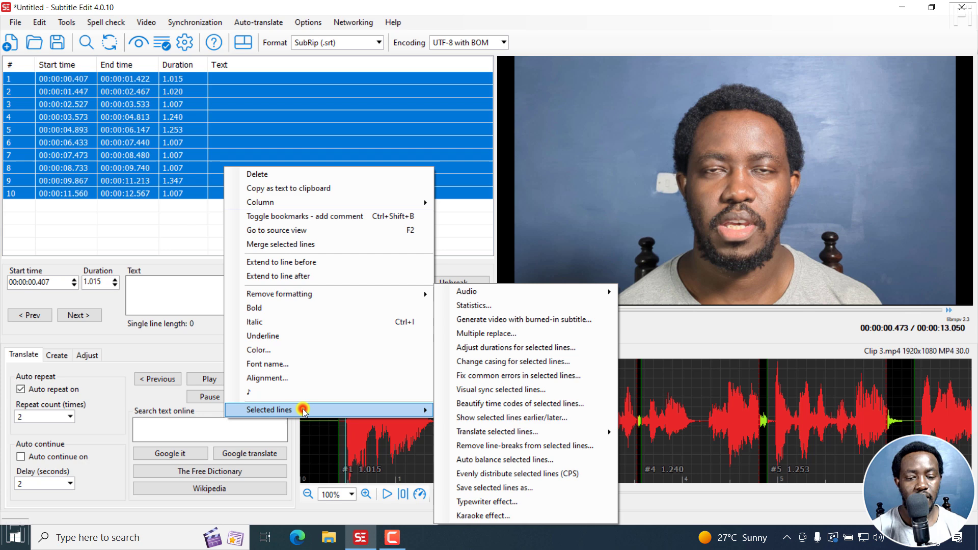
mouse_move(502, 291)
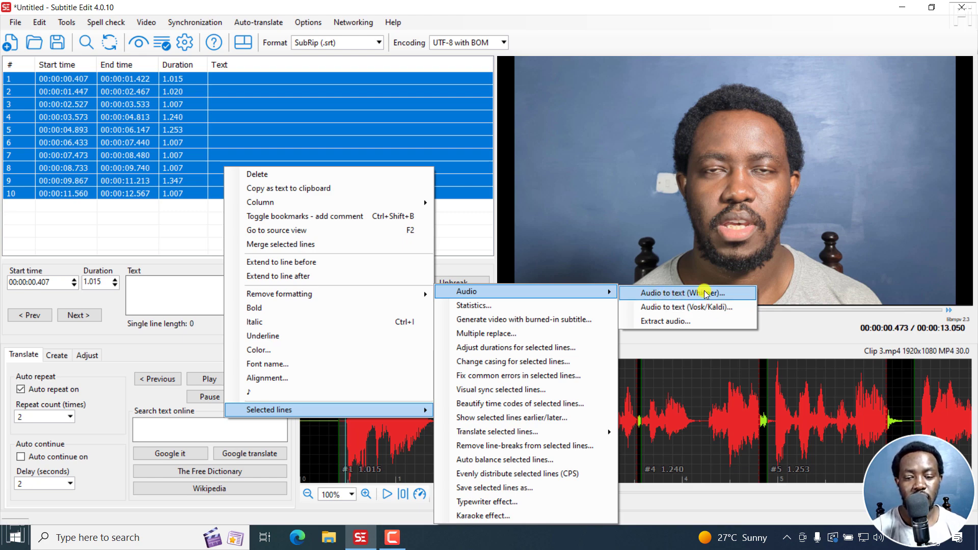
click(677, 294)
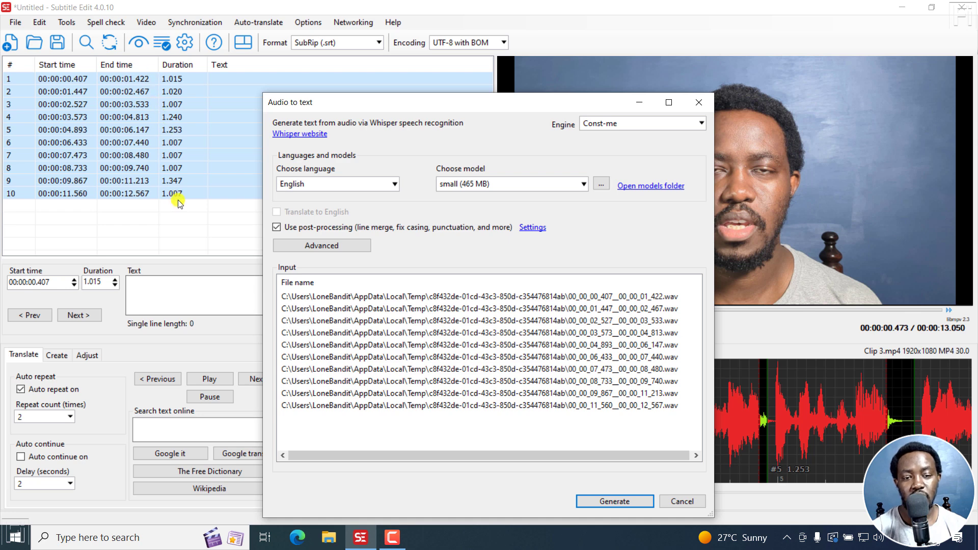
- Open the Download Whisper models window from the '...' button beside Choose model
drag(411, 105, 421, 74)
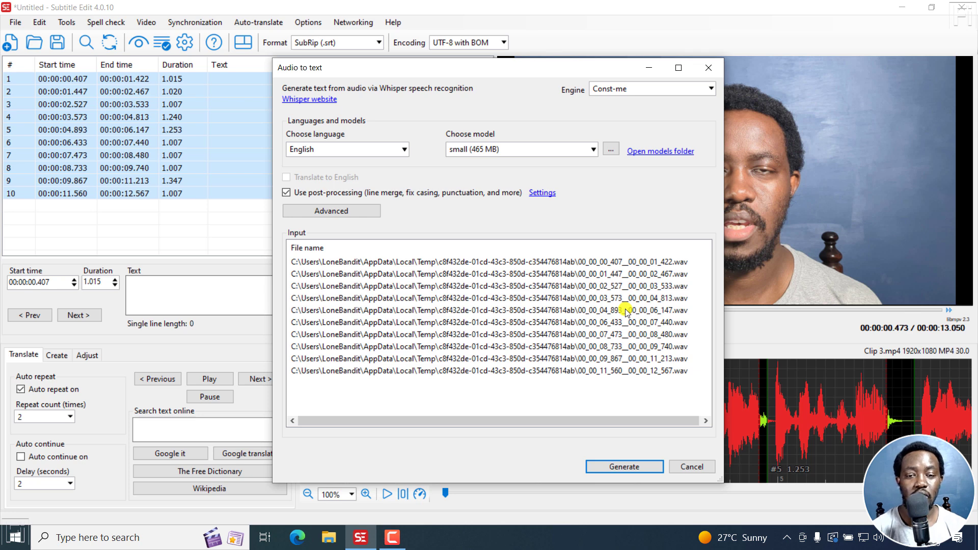
click(714, 85)
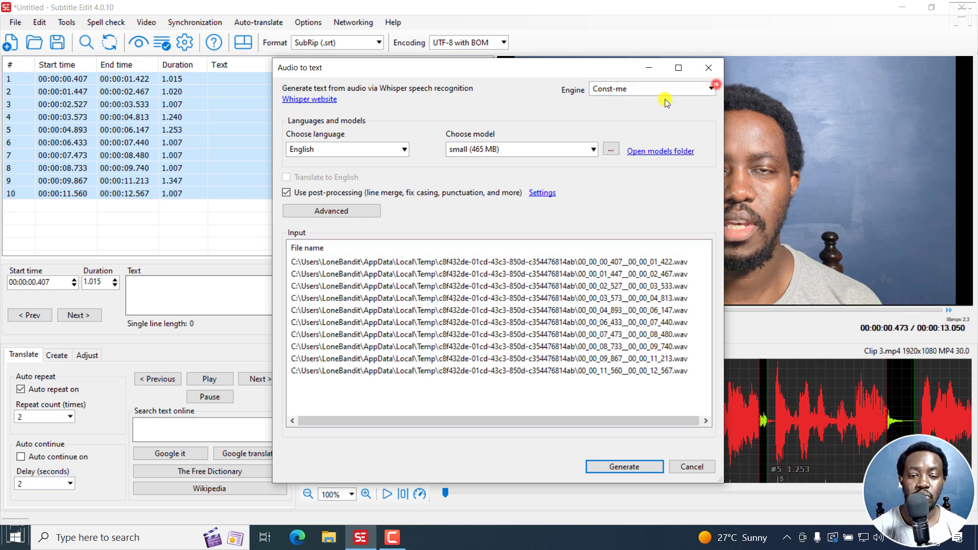
click(595, 154)
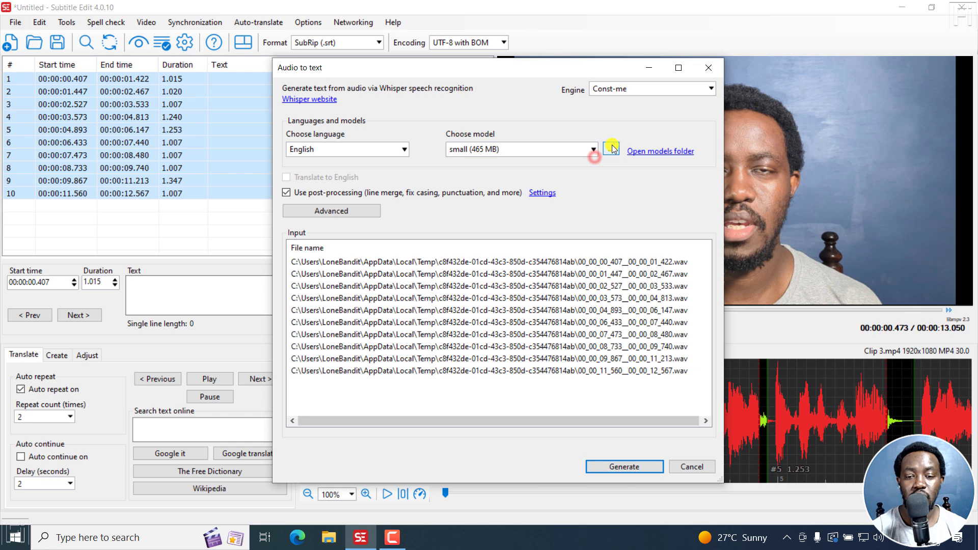
click(613, 149)
- Browse the downloadable Whisper models, then close the download window and ignore the error
click(531, 264)
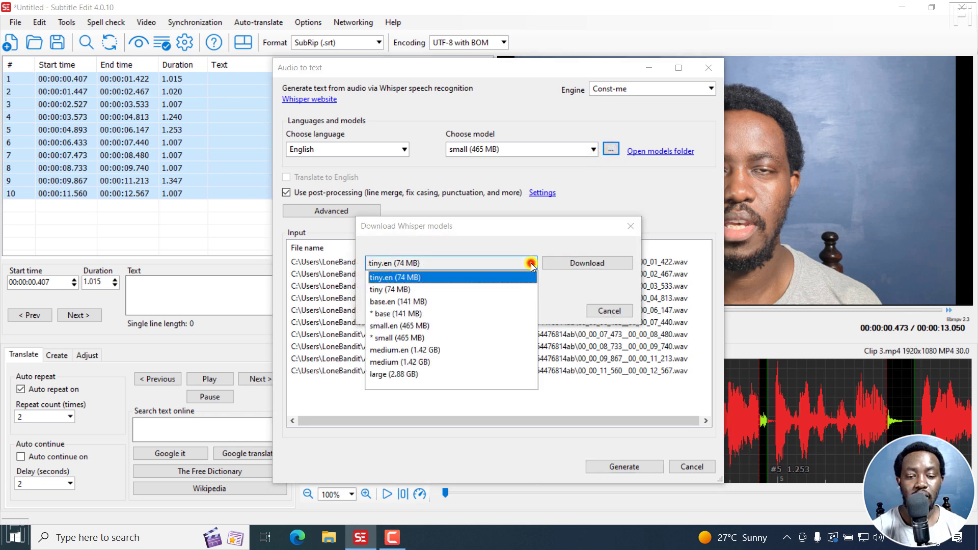
click(560, 238)
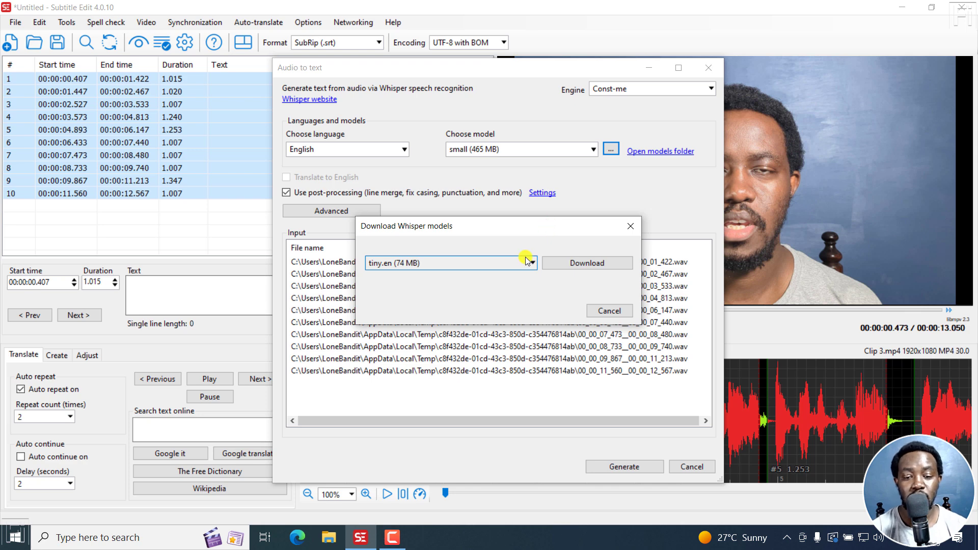
click(530, 263)
click(536, 242)
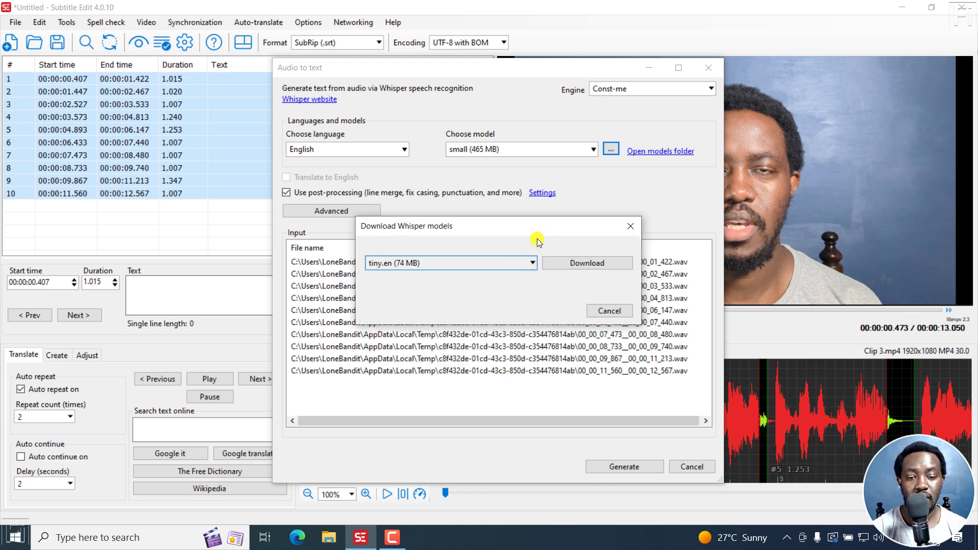
click(631, 226)
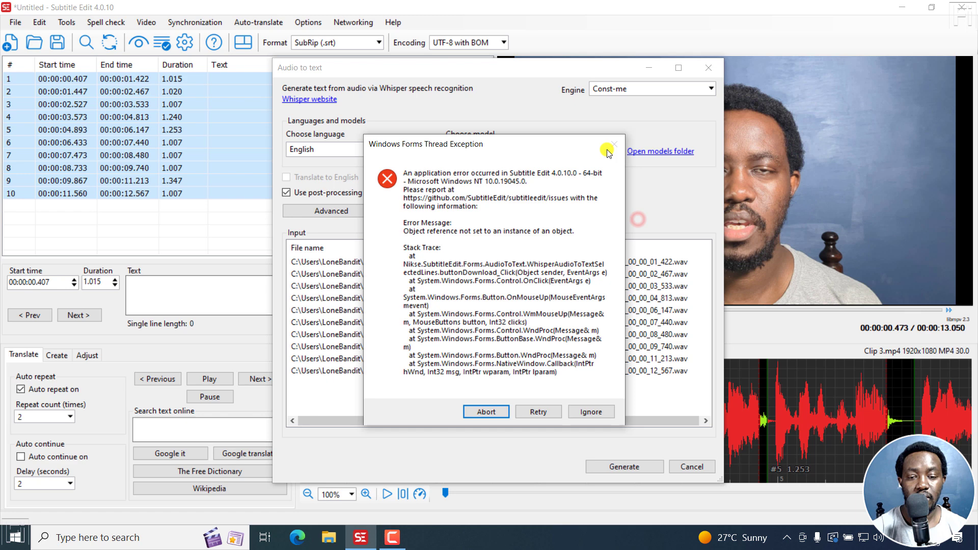
click(584, 412)
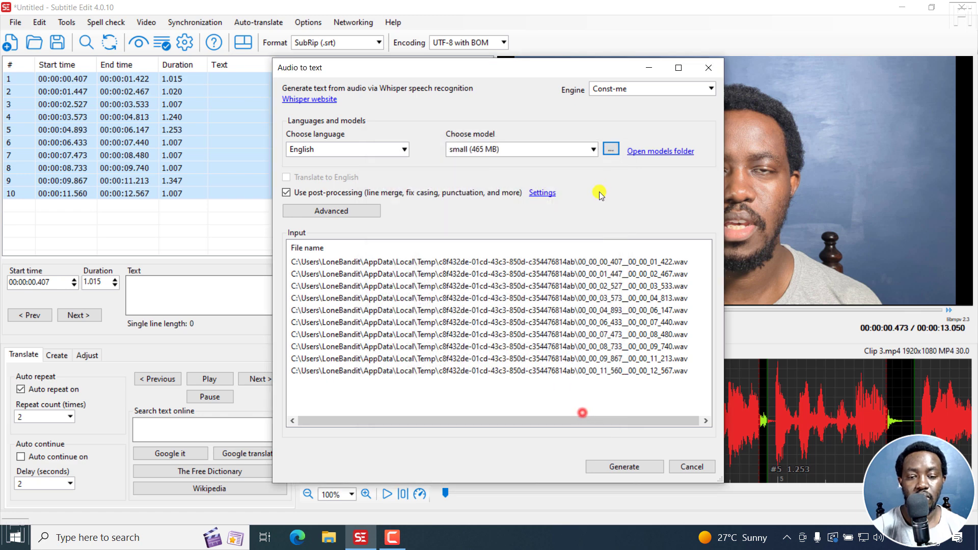
- Keep small (465 MB) as the Whisper model in Audio to text
click(593, 149)
click(488, 177)
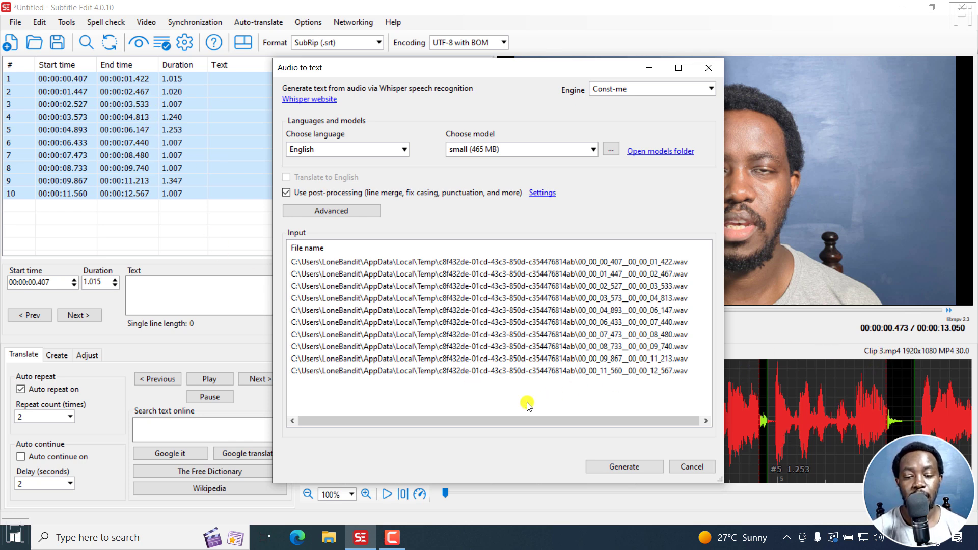
click(478, 423)
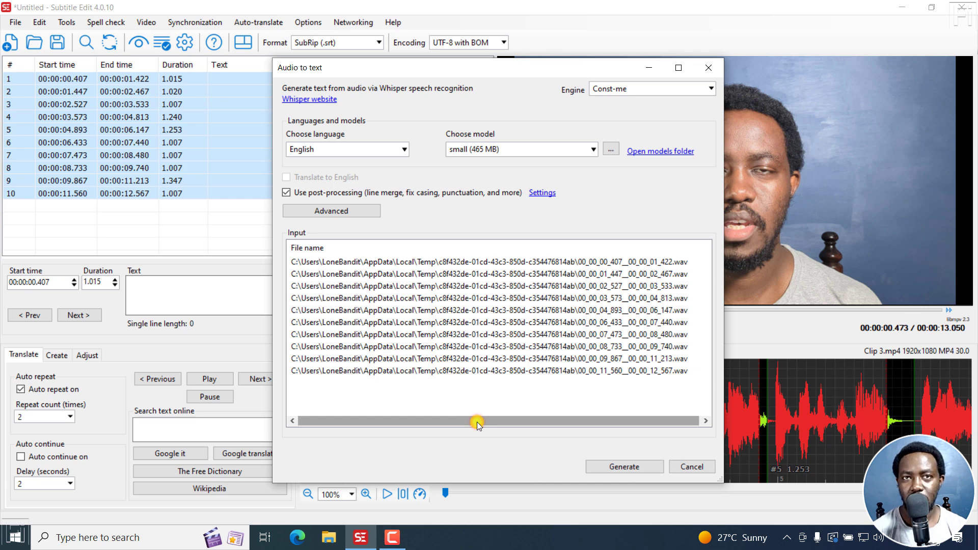
- Generate the Whisper transcription for all 10 clip files
click(612, 466)
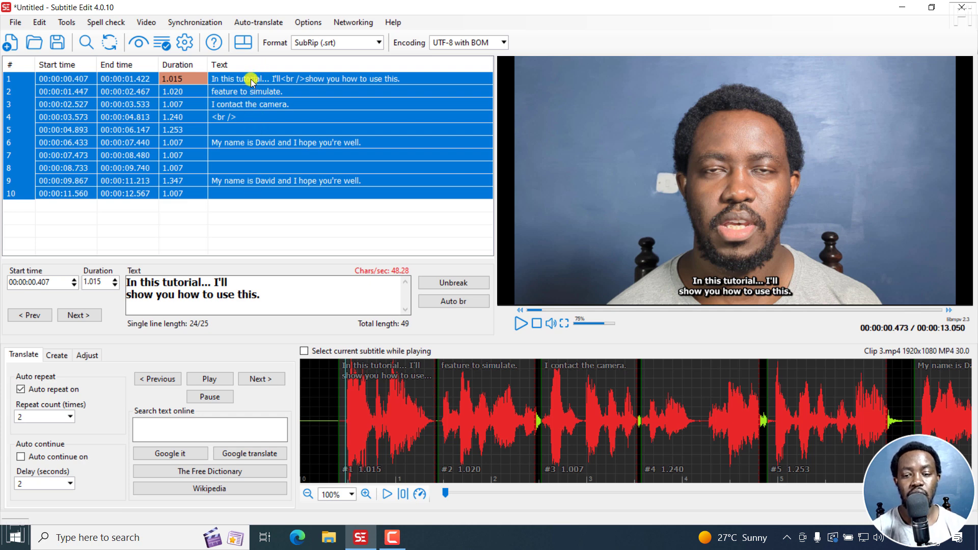
- Open Audio to text (Vosk/Kaldi) for the selected subtitle lines
right_click(245, 124)
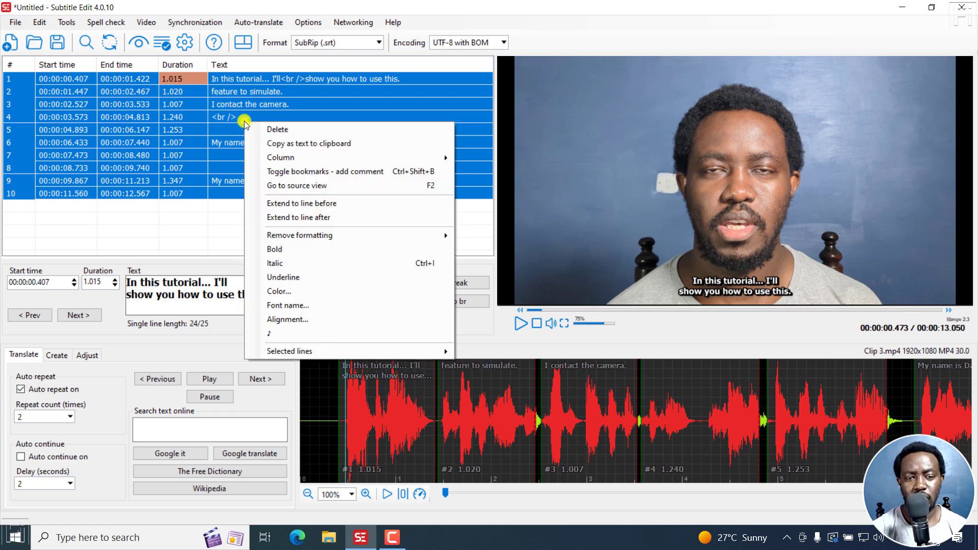
mouse_move(316, 349)
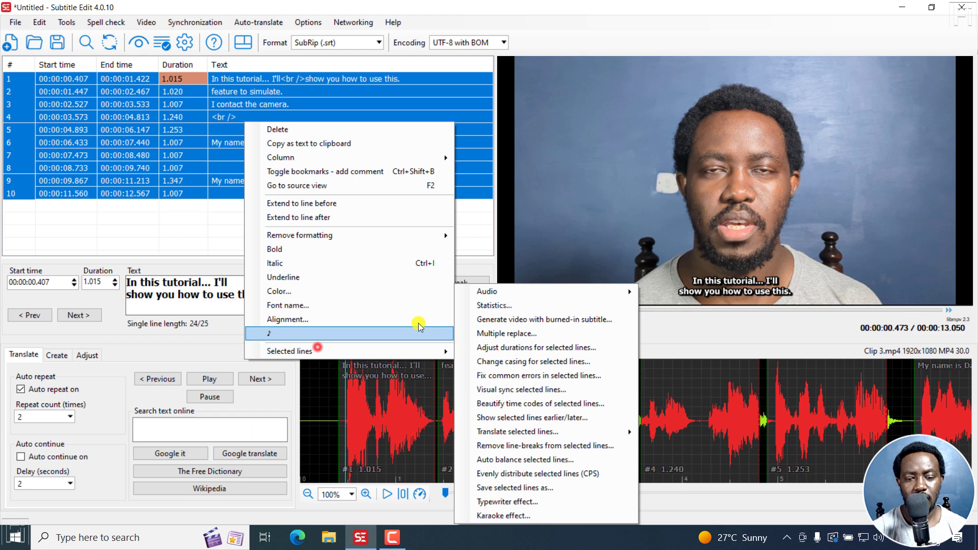
click(519, 293)
click(705, 306)
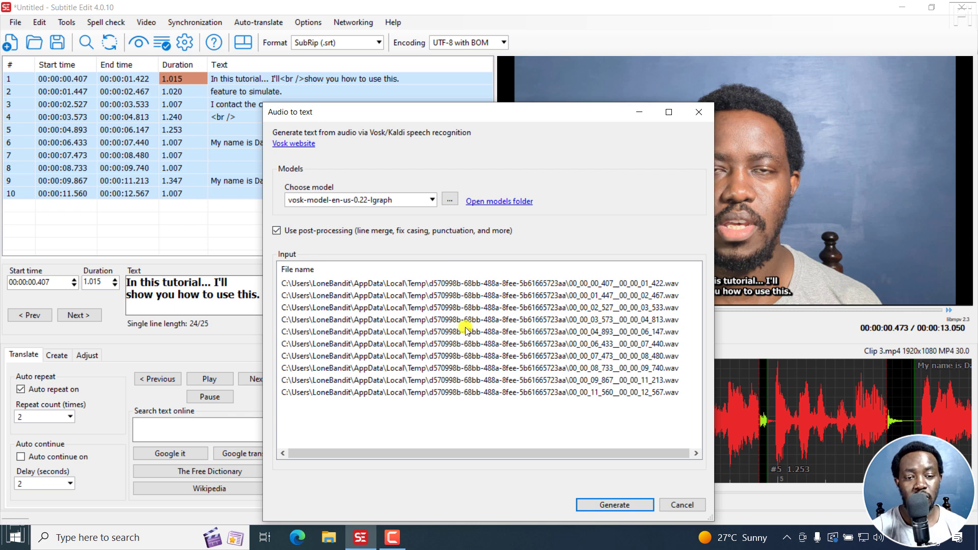
- Browse the Vosk model download list and close it, keeping vosk-model-en-us-0.22-lgraph
click(450, 199)
click(510, 293)
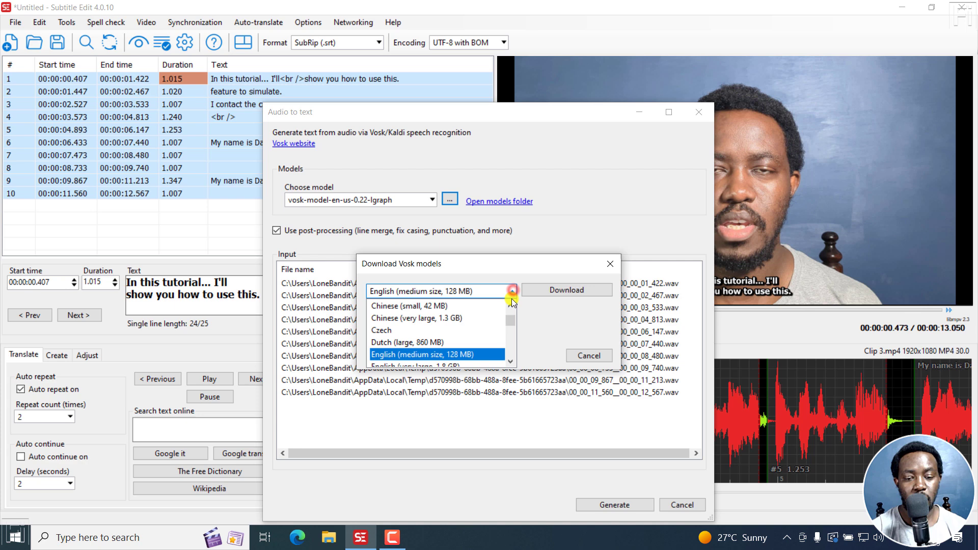
scroll(509, 321, down, 1)
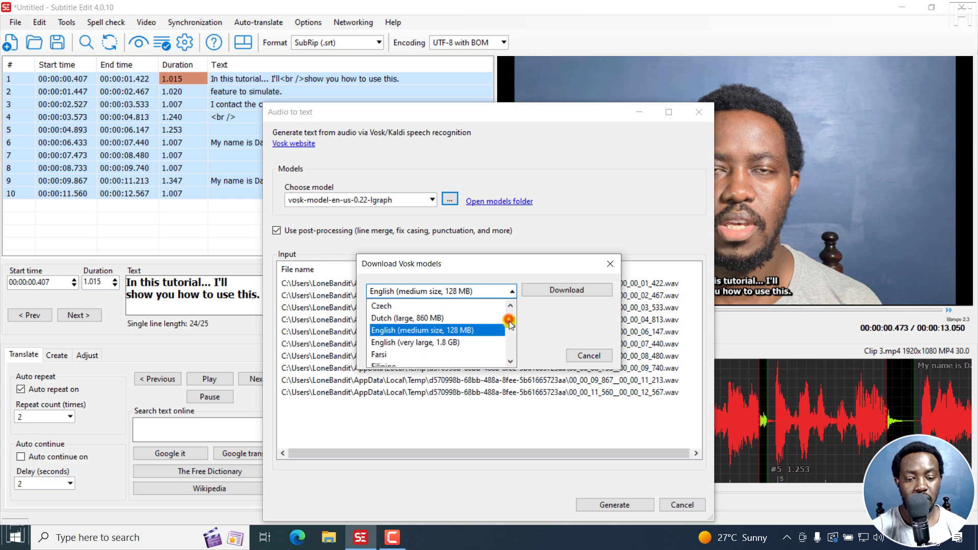
click(630, 272)
click(610, 263)
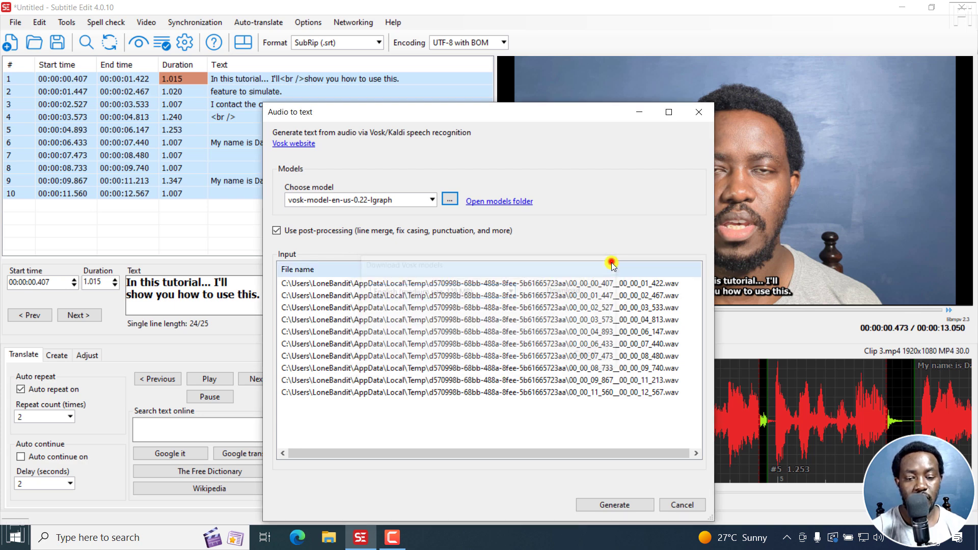
- Run Vosk transcription on all 10 files, moving the progress window aside
click(605, 505)
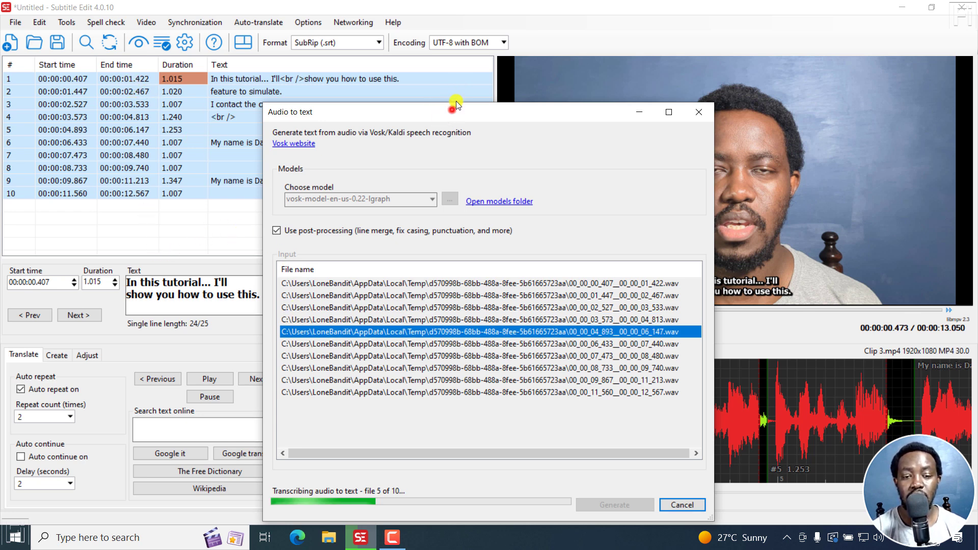
drag(452, 110, 470, 76)
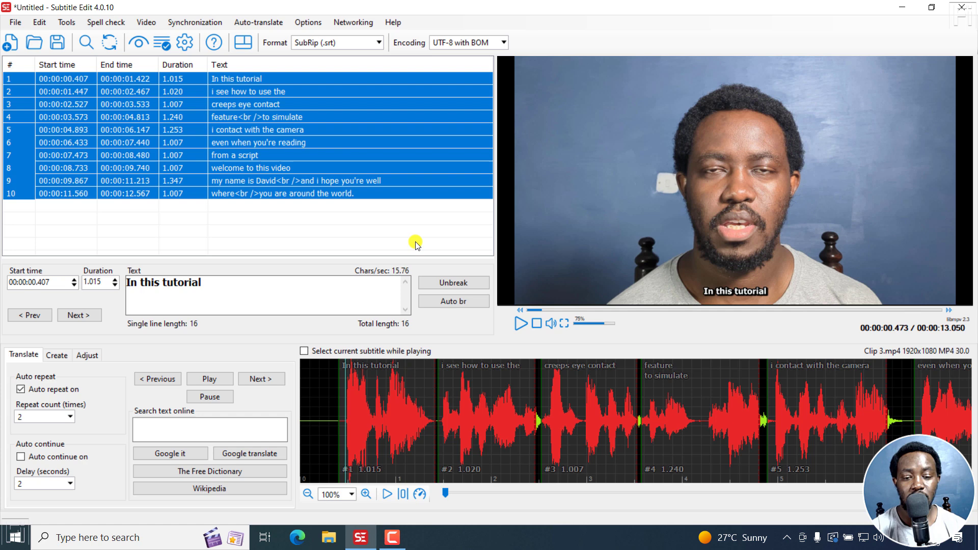
click(520, 323)
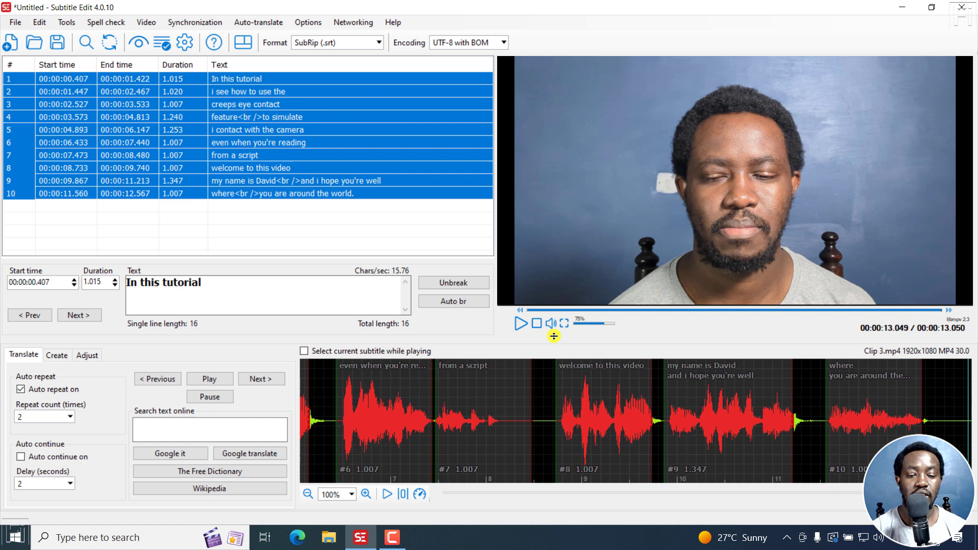
click(539, 324)
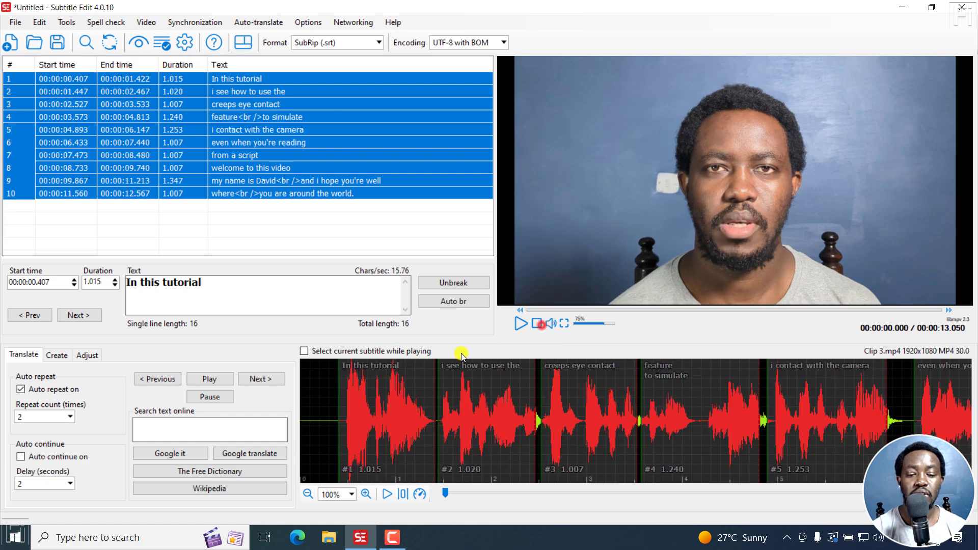
- Merge subtitle 2 into subtitle 1, play it, and trim its end to 00:00:02.333
click(466, 390)
right_click(455, 388)
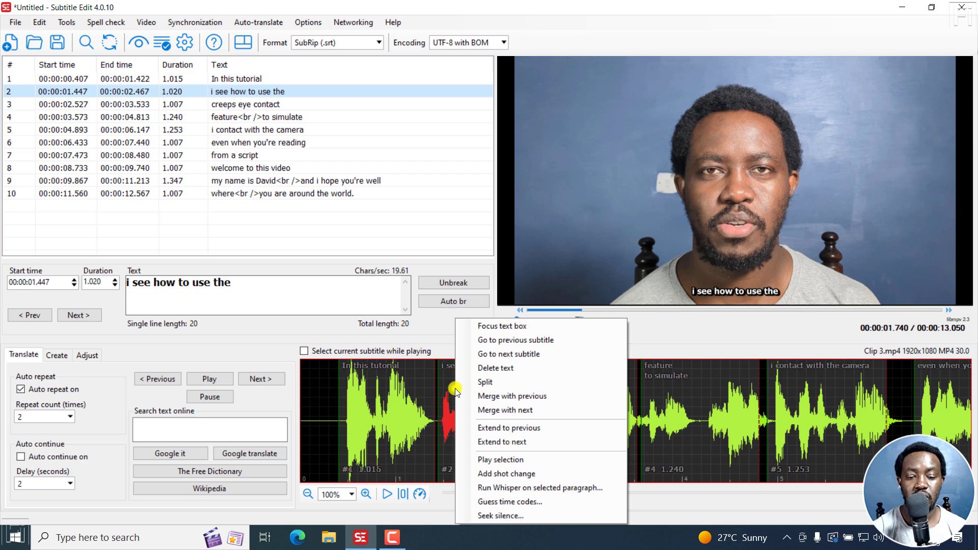
click(487, 396)
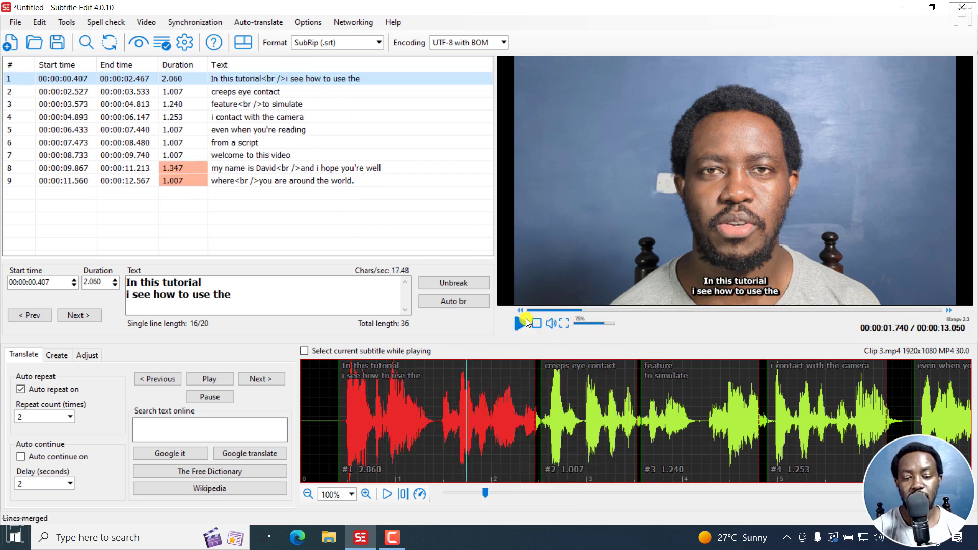
double_click(335, 381)
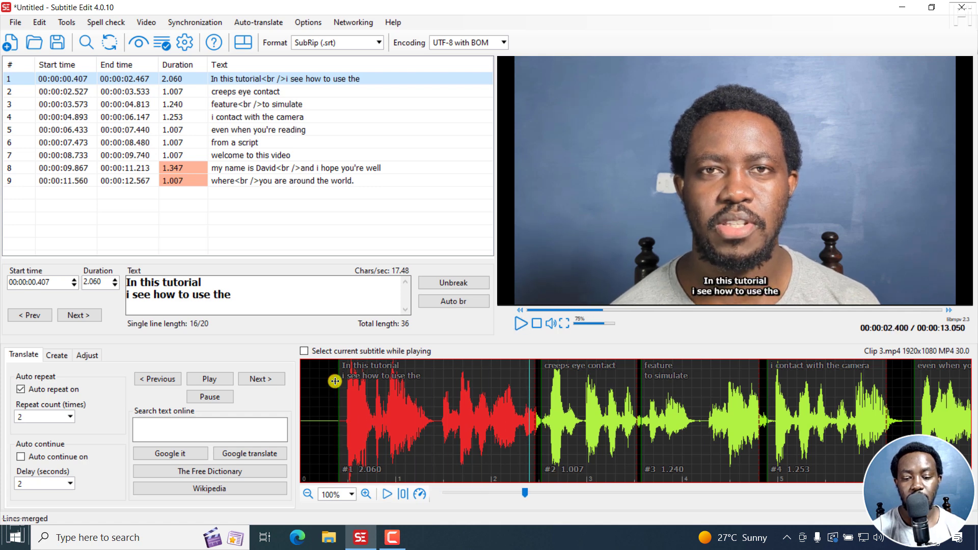
mouse_move(531, 393)
mouse_down()
mouse_move(532, 385)
mouse_move(520, 389)
mouse_move(529, 385)
mouse_up()
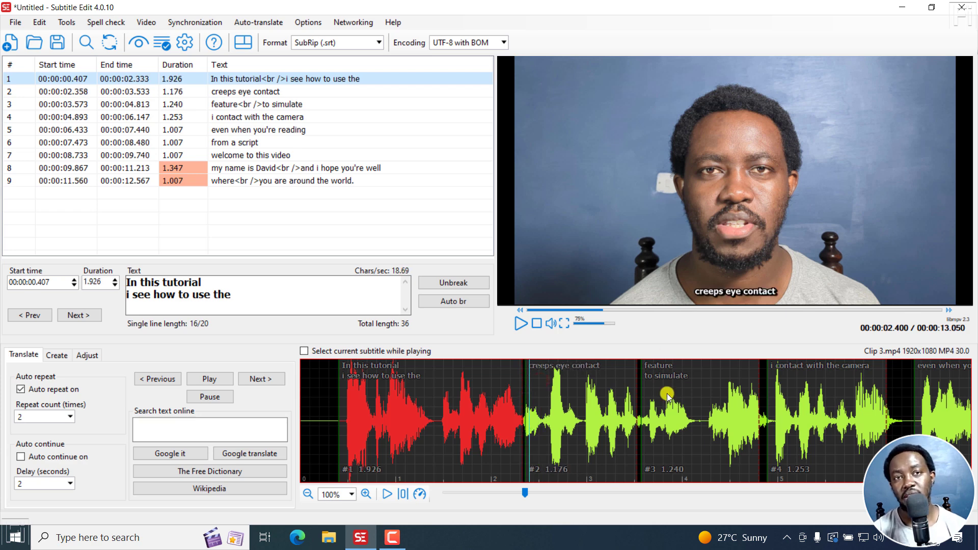